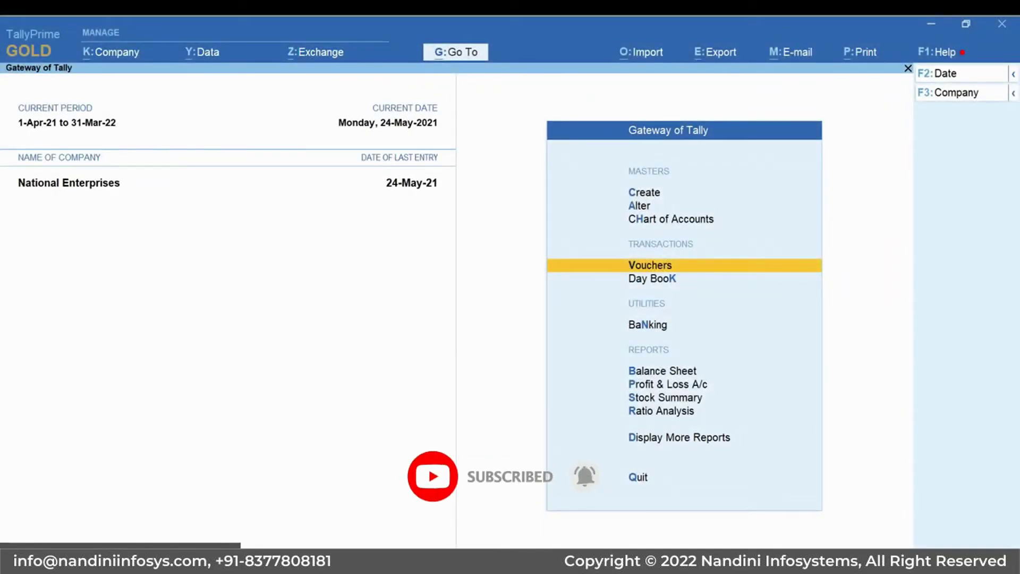
Open the Backup option from TallyPrime's Data menu (Alt+Y)
key(alt+y)
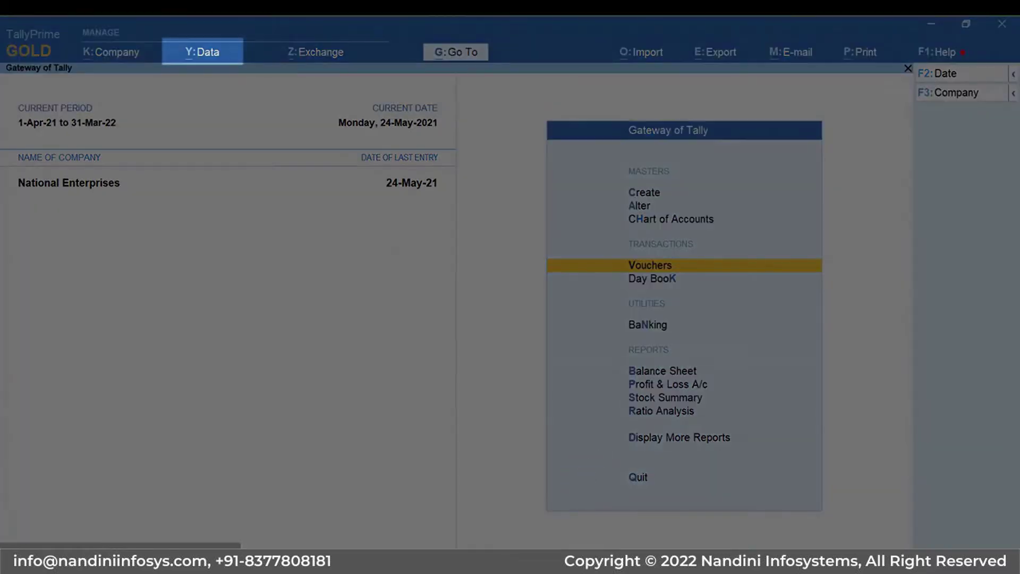
click(205, 53)
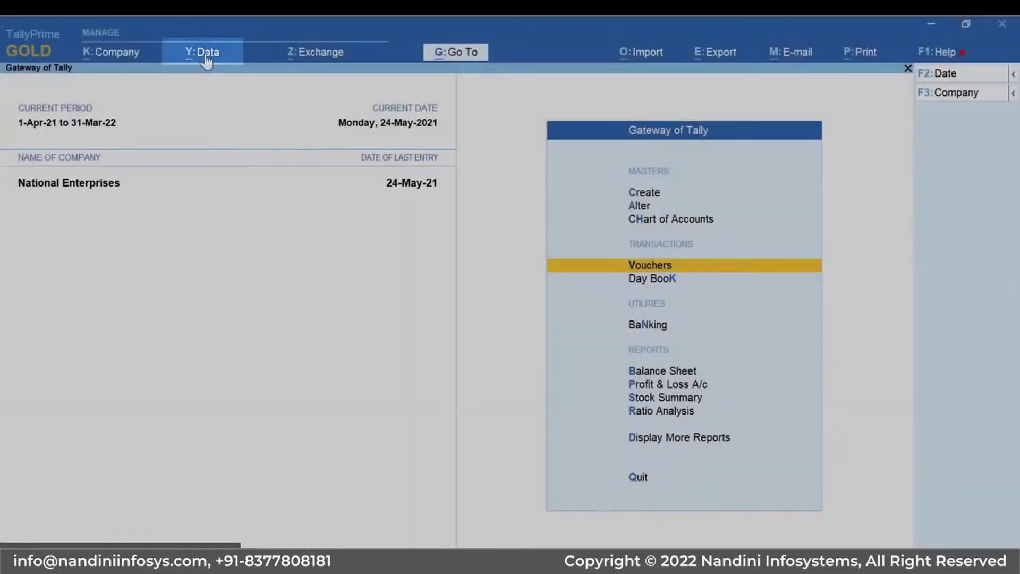
click(205, 53)
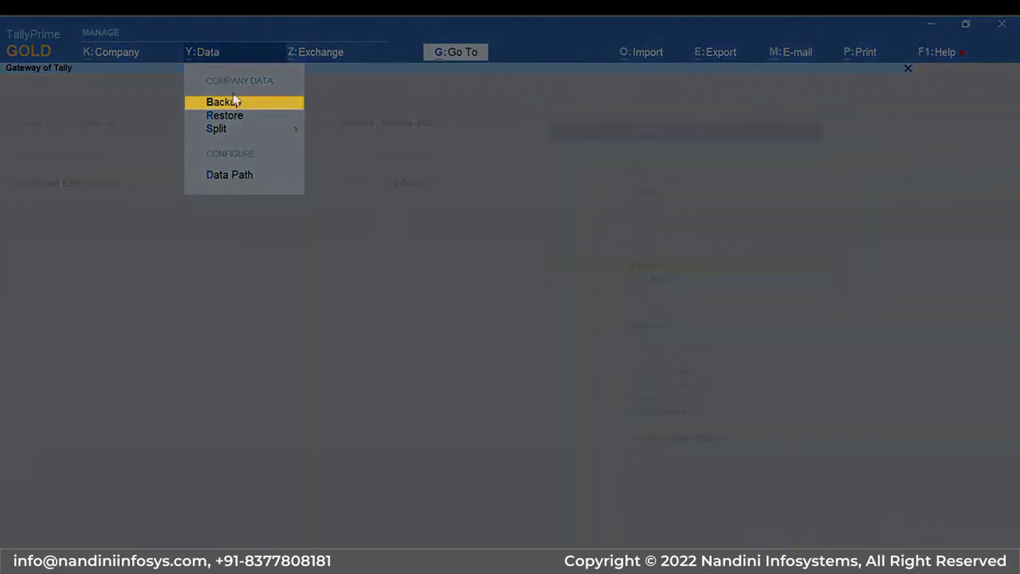
click(239, 106)
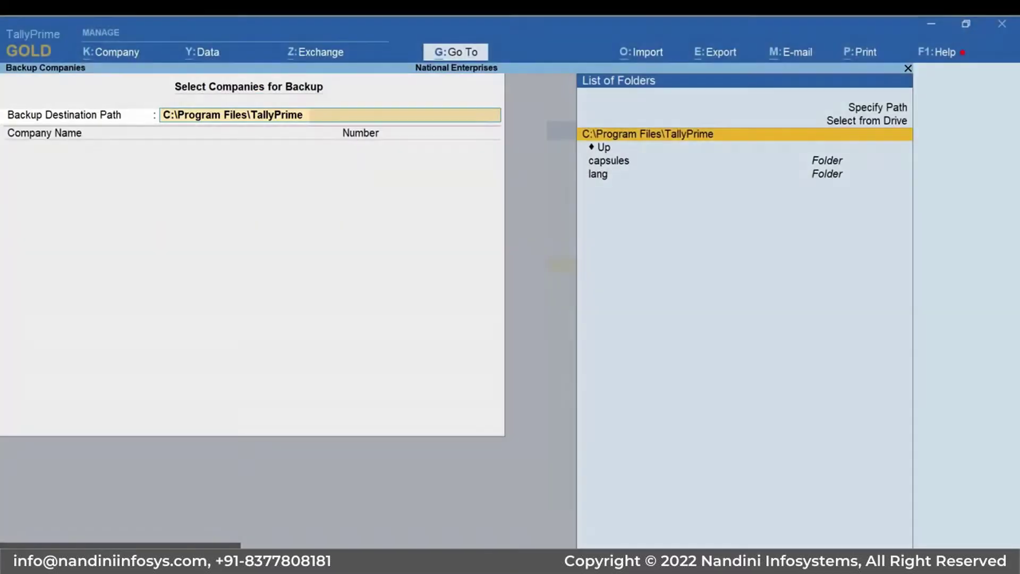
Set the Backup Destination Path to D:\Backup by browsing the D: drive
key(Up)
key(Up)
key(Return)
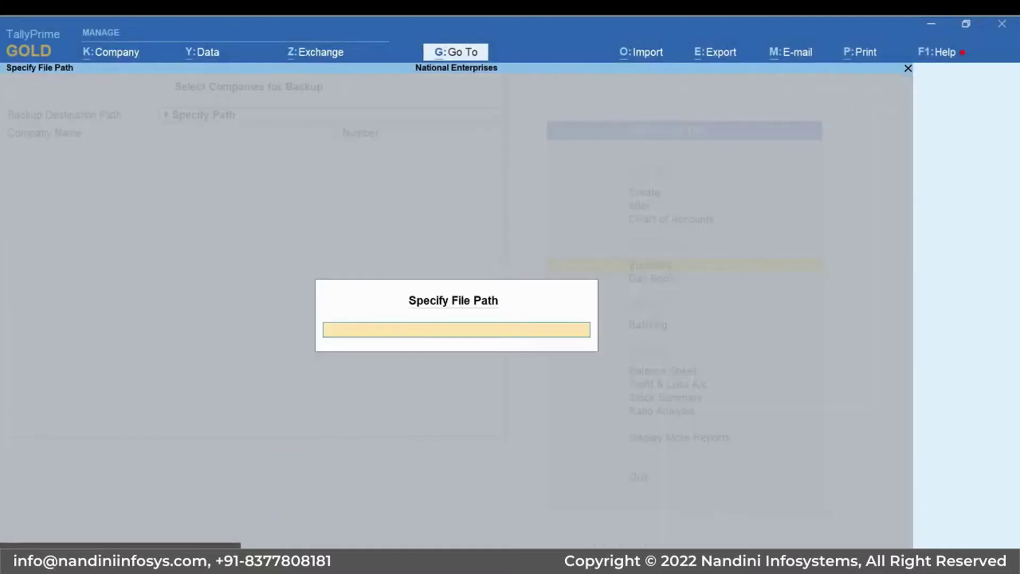
text(D:\Backup)
key(BackSpace)
key(BackSpace)
key(BackSpace)
key(BackSpace)
key(BackSpace)
key(BackSpace)
key(BackSpace)
key(BackSpace)
key(BackSpace)
key(Escape)
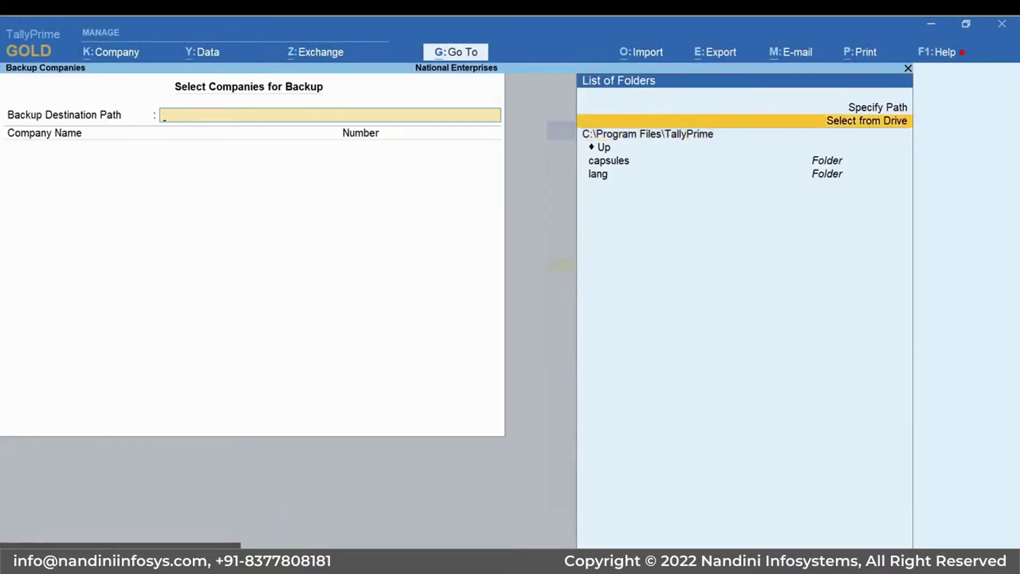
key(Return)
key(Down)
key(Return)
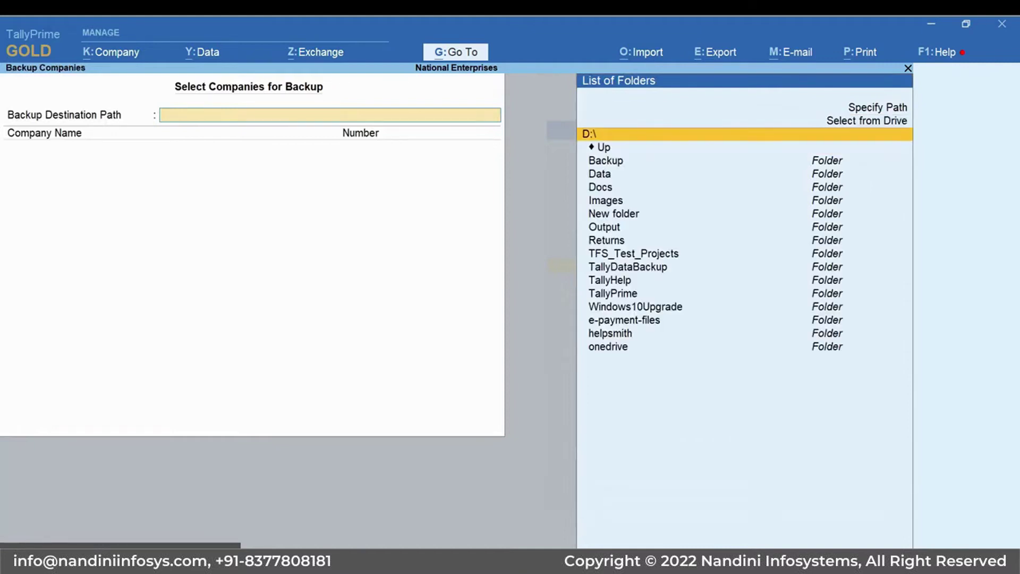
key(Down)
key(Down)
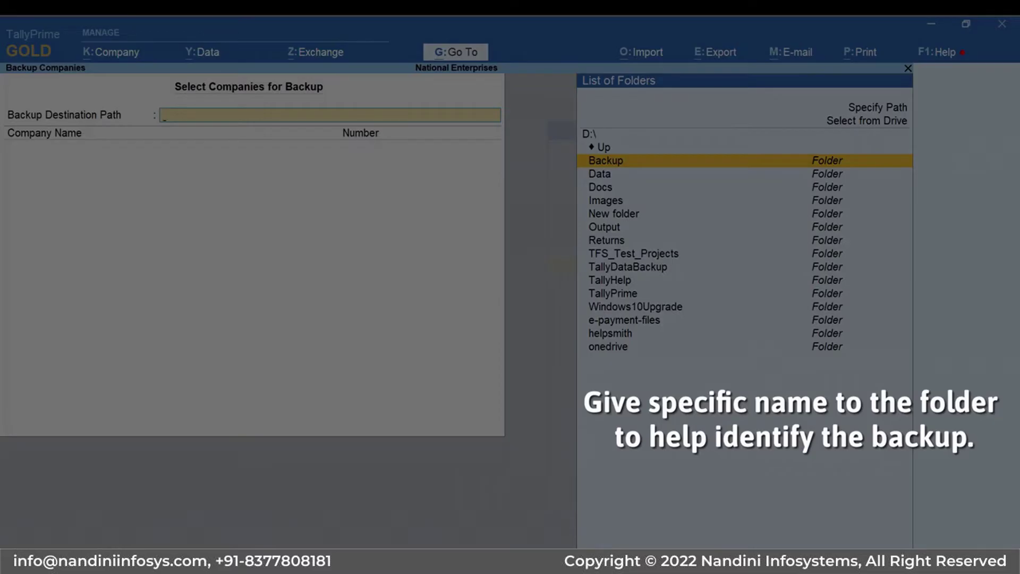
key(Return)
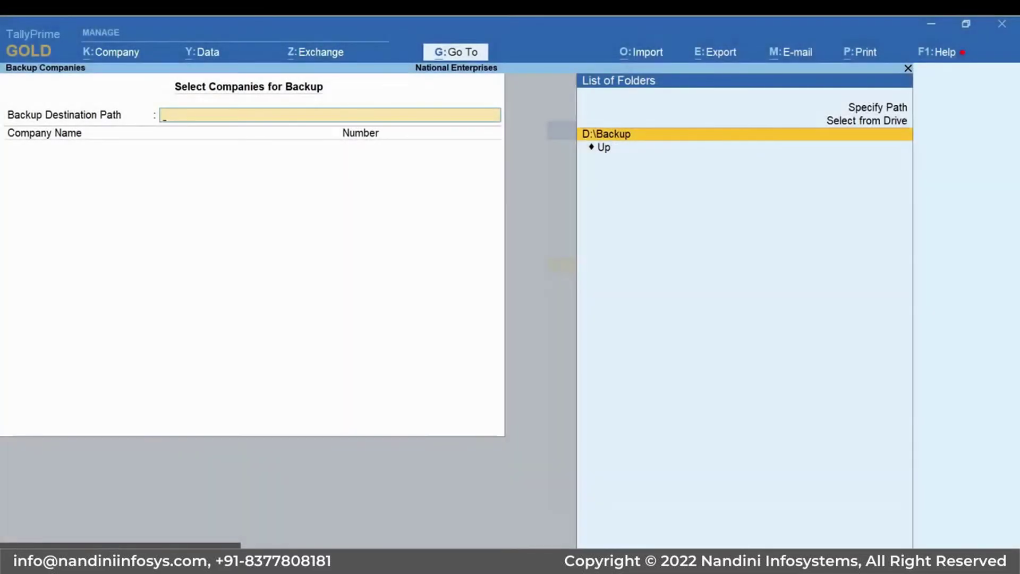
key(Return)
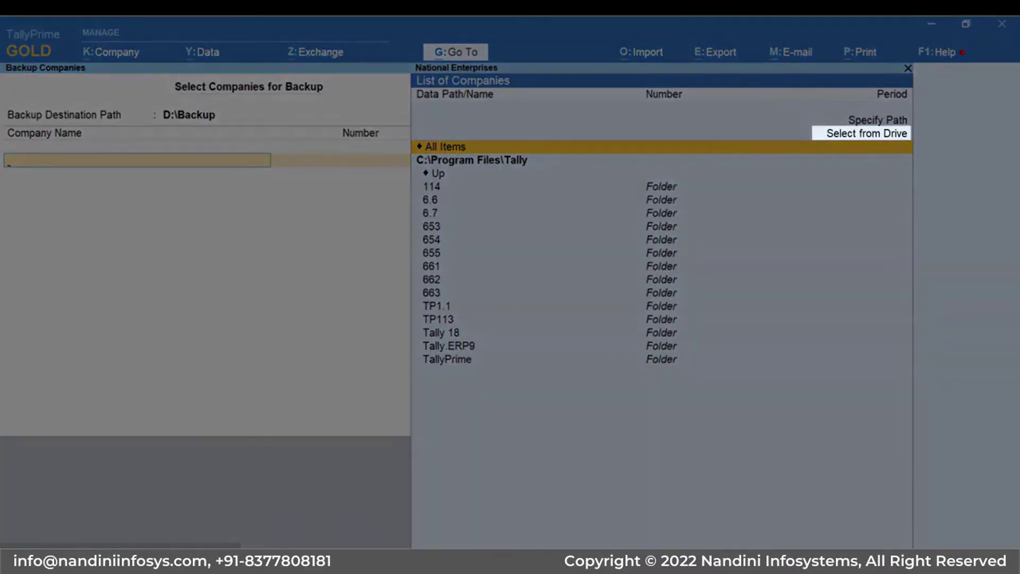
From C:\Data, select National Enterprises (10000) and National Traders (10002) for backup
key(Up)
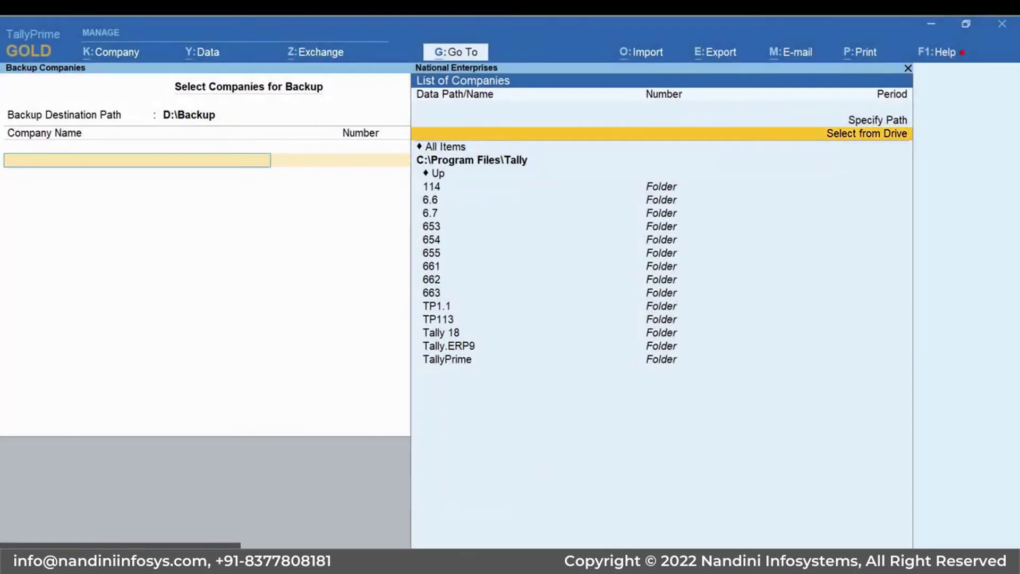
key(Return)
key(Return)
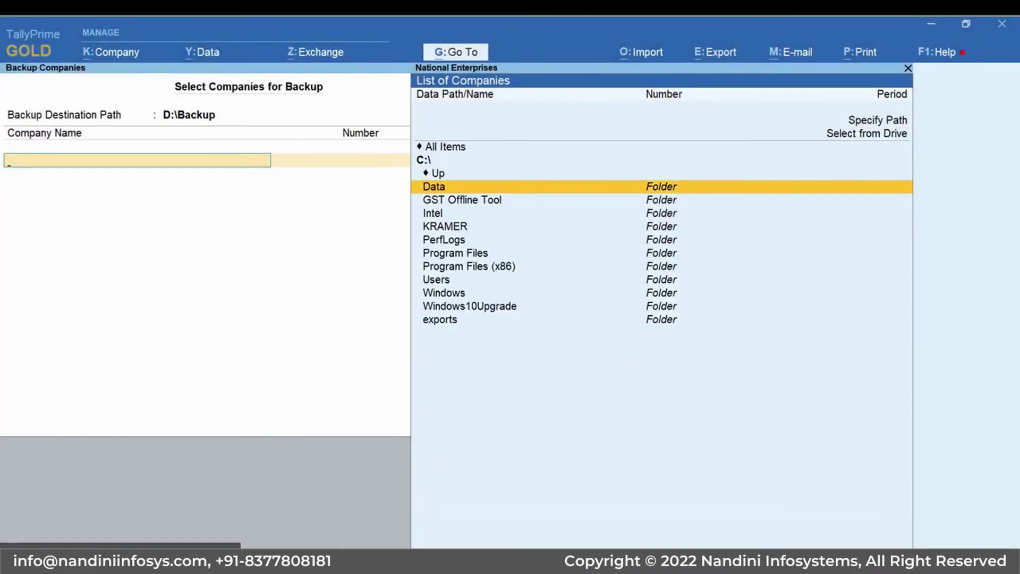
key(Return)
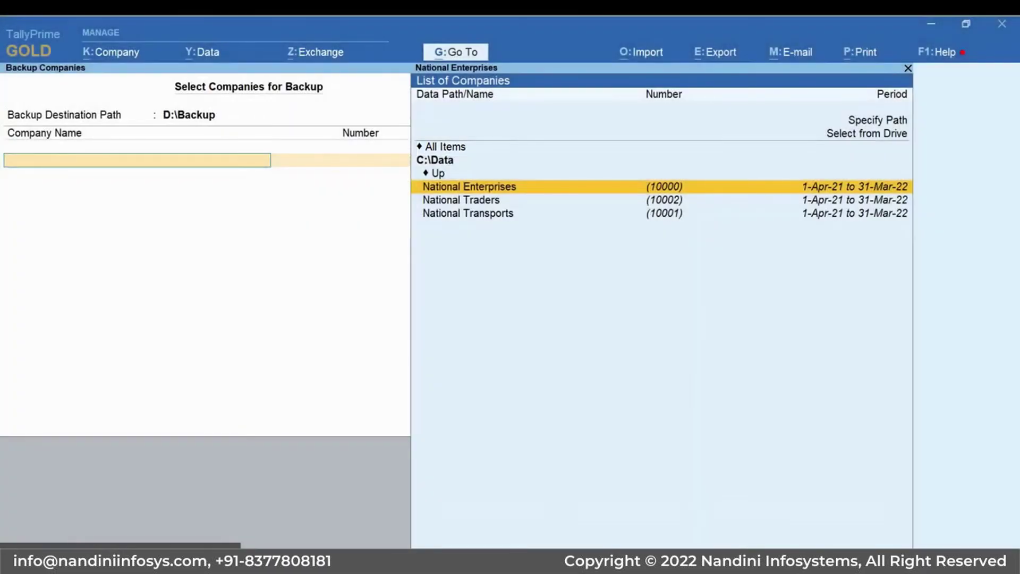
key(Return)
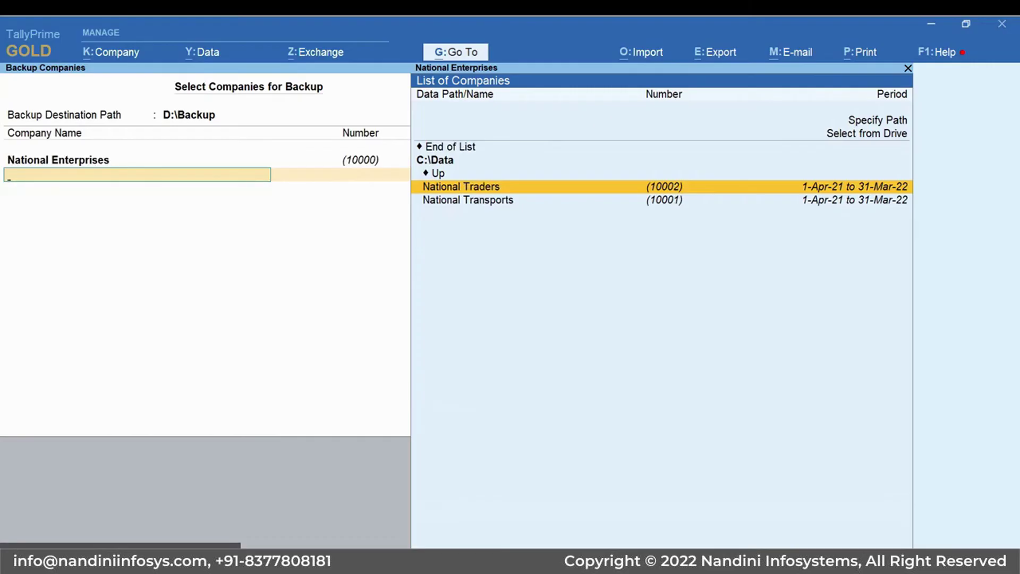
key(Return)
key(Up)
key(Up)
key(Up)
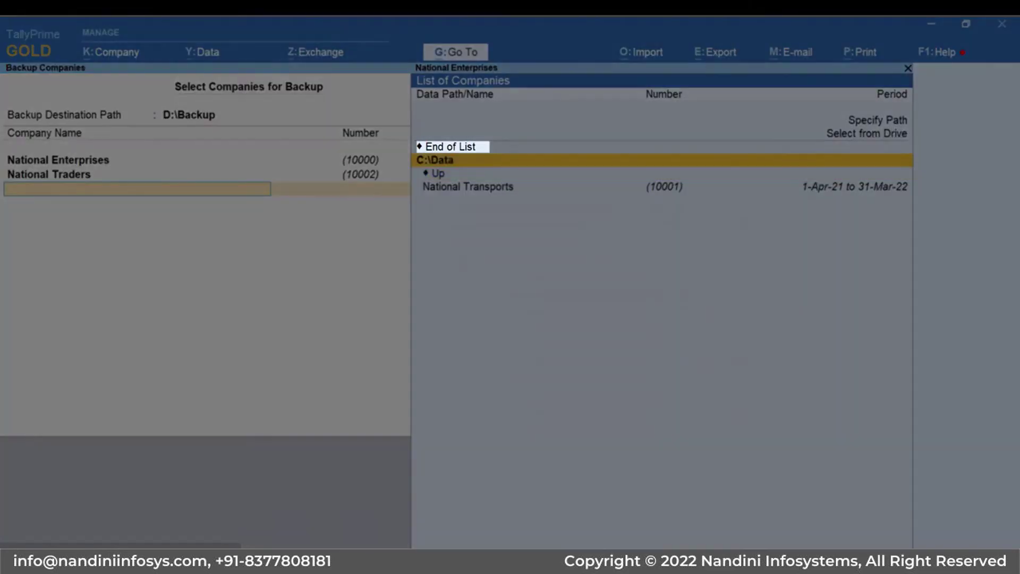
Finish the company list, start the backup, and decline overwriting the existing backup file
key(Return)
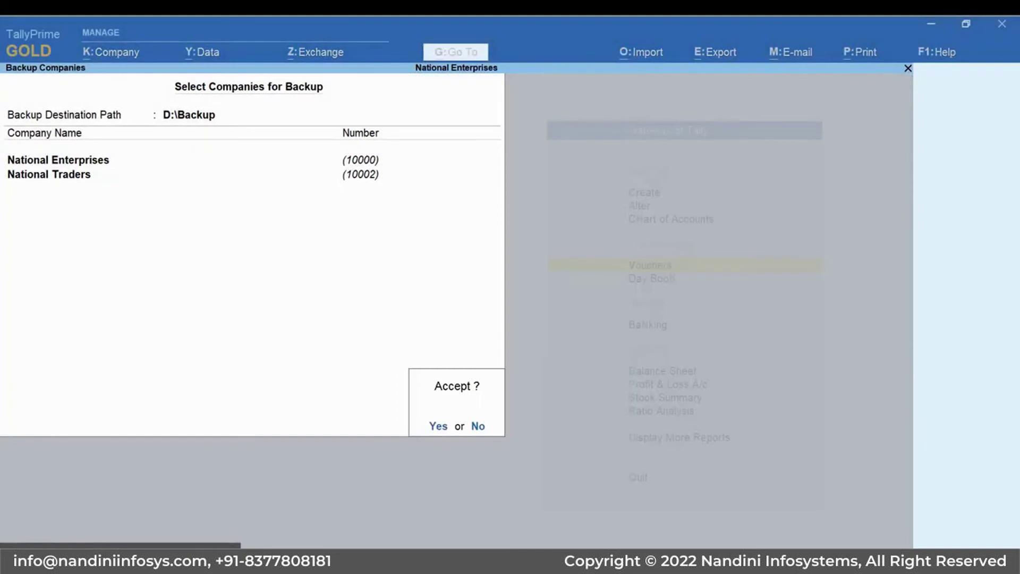
key(Return)
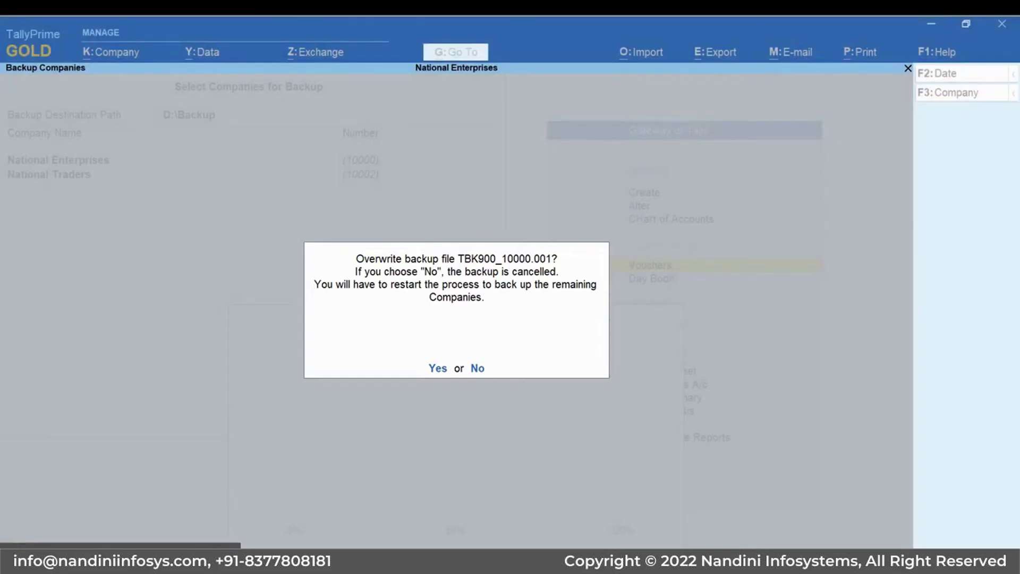
key(n)
Change the destination to D:\Backup\24-May and back up both companies there
key(BackSpace)
key(Up)
key(Up)
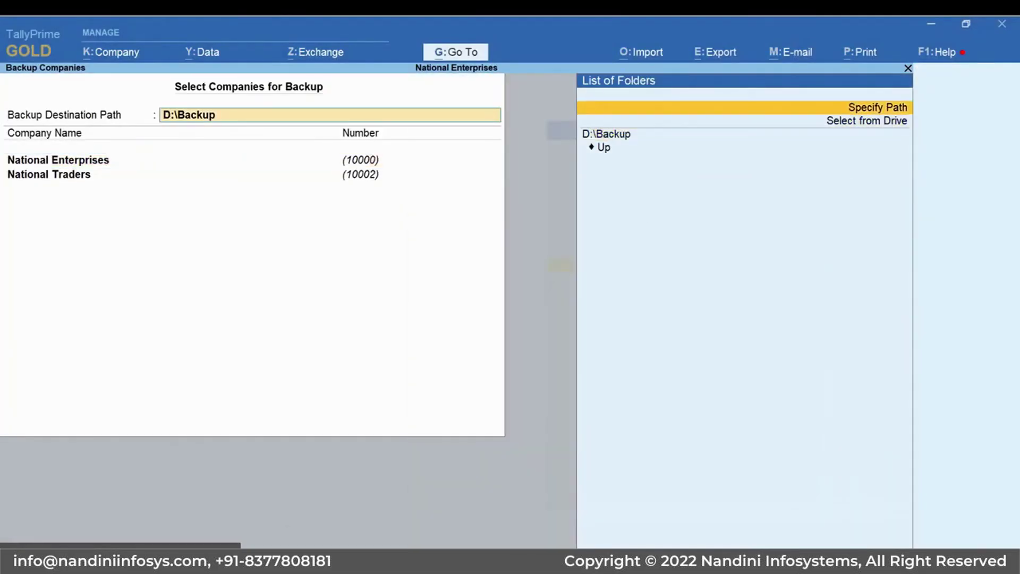
key(Return)
text(D:\Backup\24-May)
key(Return)
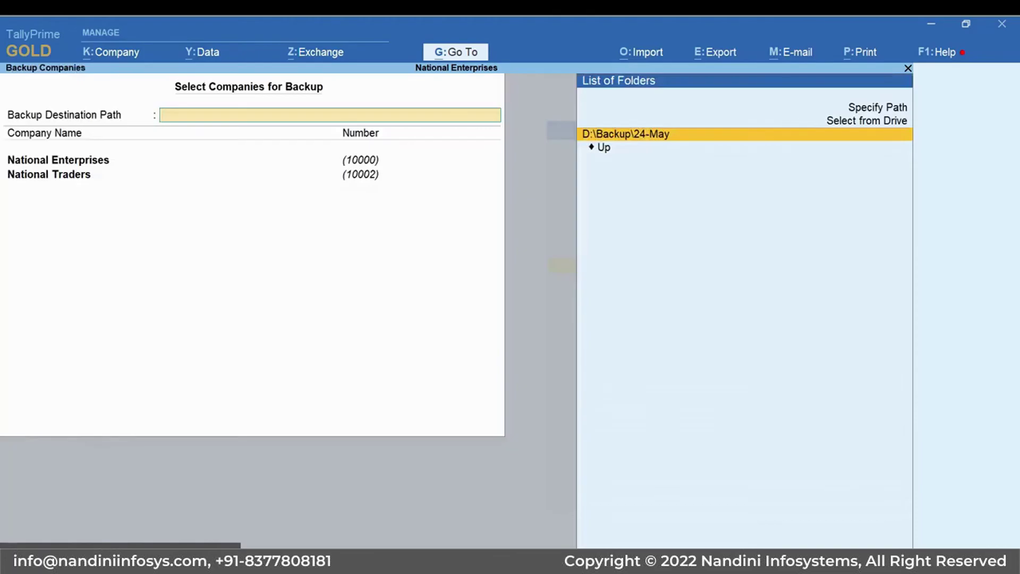
key(Return)
key(Return)
key(Return)
key(Up)
key(Up)
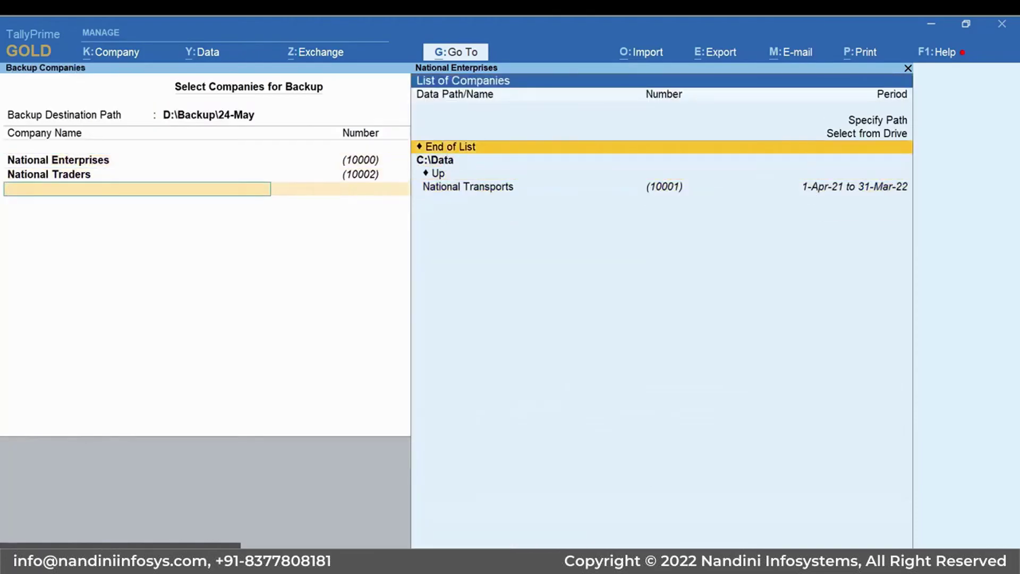
key(Return)
key(Return)
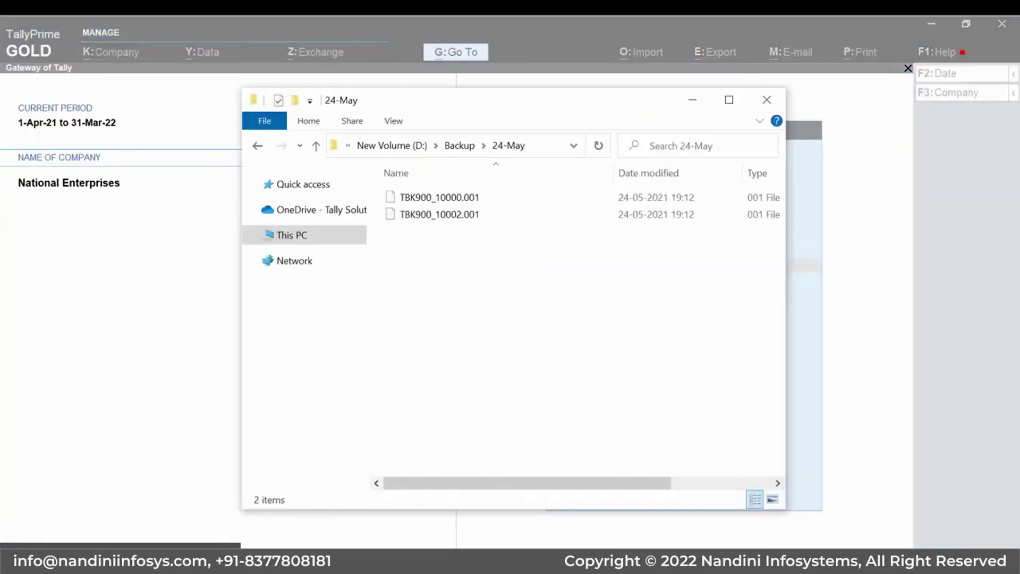